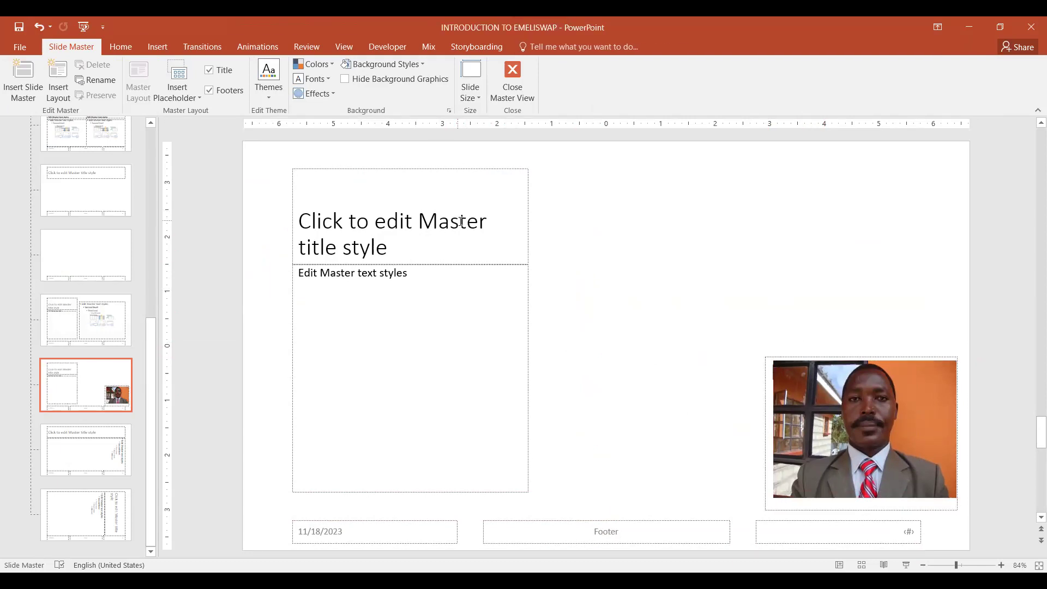
- Fill the layout's title placeholder with light gold
click(499, 169)
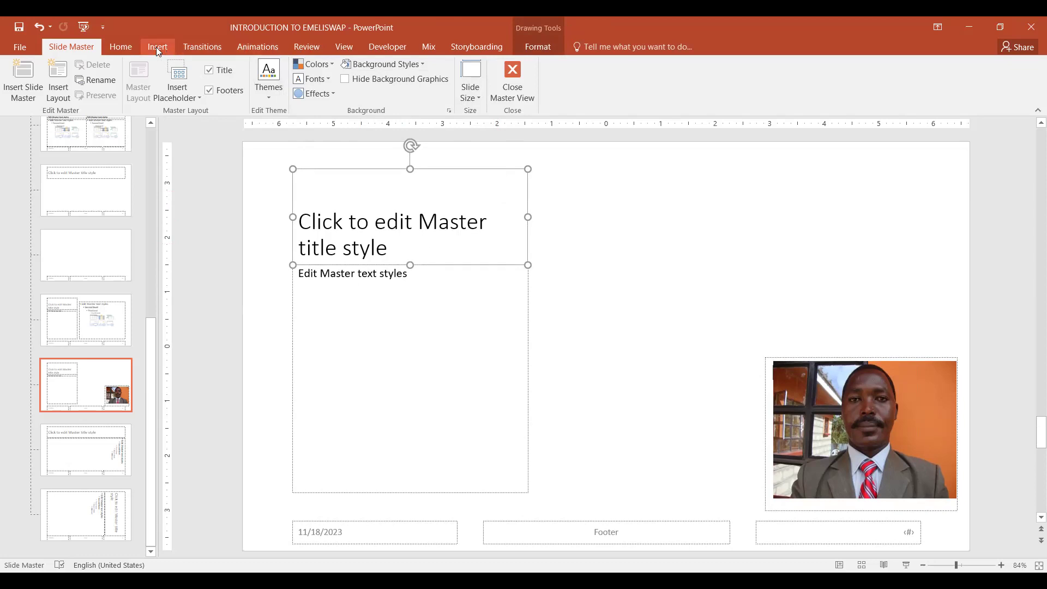
click(121, 47)
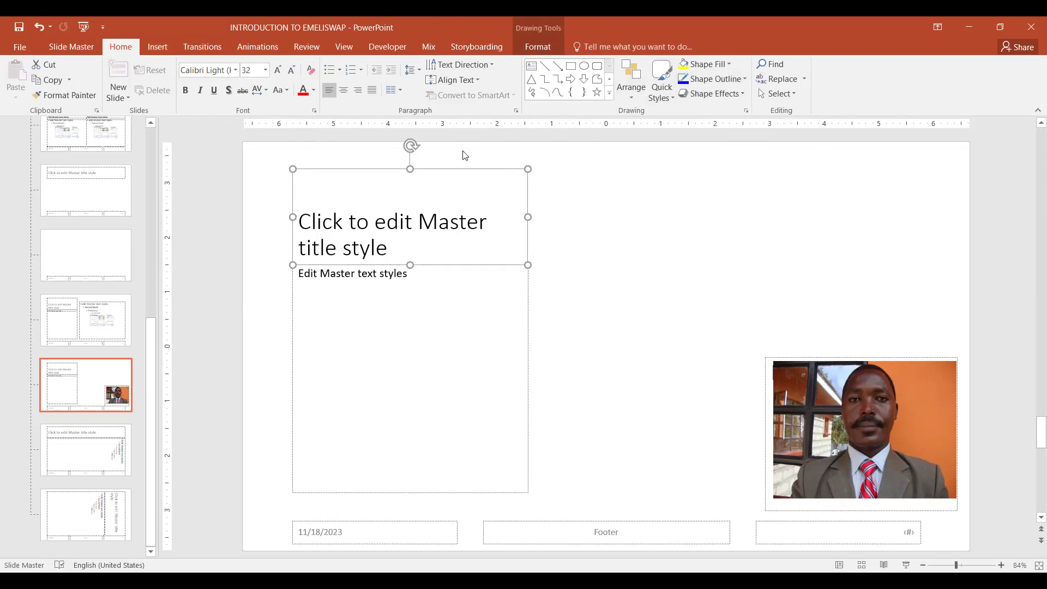
click(729, 64)
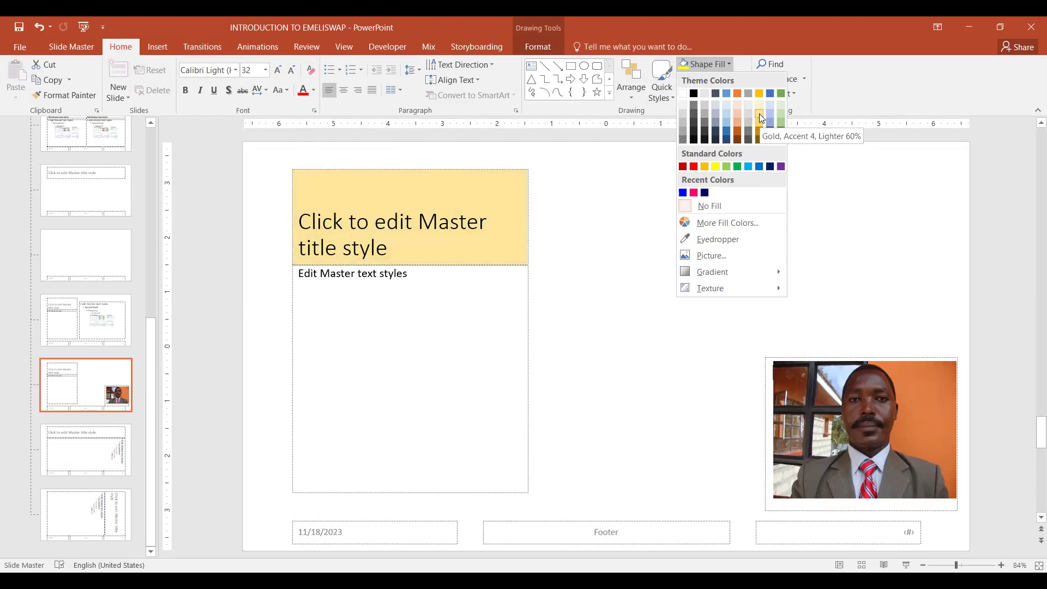
click(549, 367)
- Fill the body text placeholder with peach and save the presentation
click(527, 318)
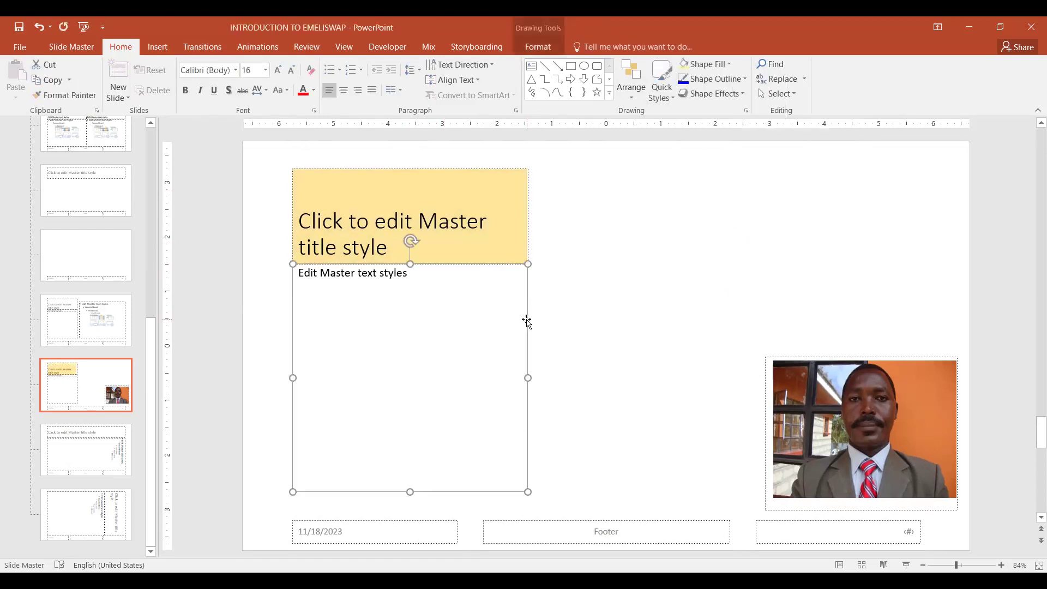
click(732, 64)
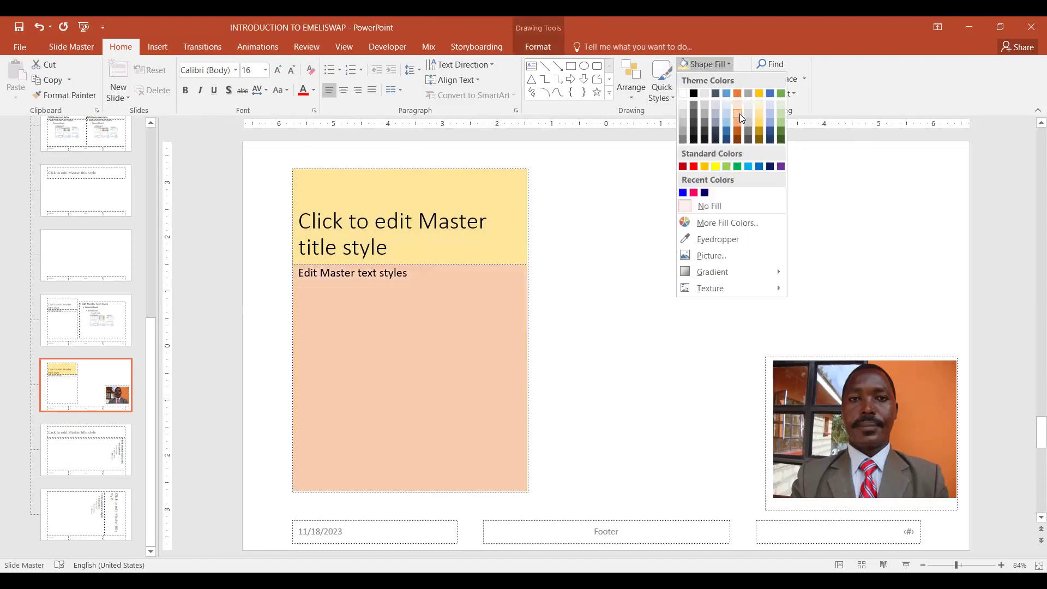
click(740, 119)
click(651, 330)
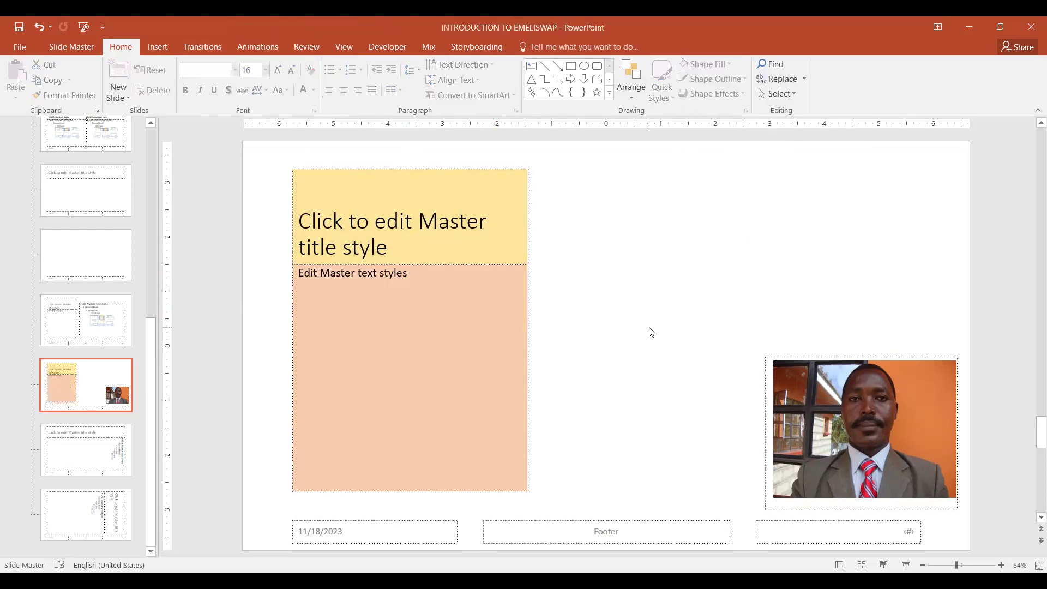
click(19, 26)
- Close Slide Master view to return to the four-slide deck's title slide
click(73, 47)
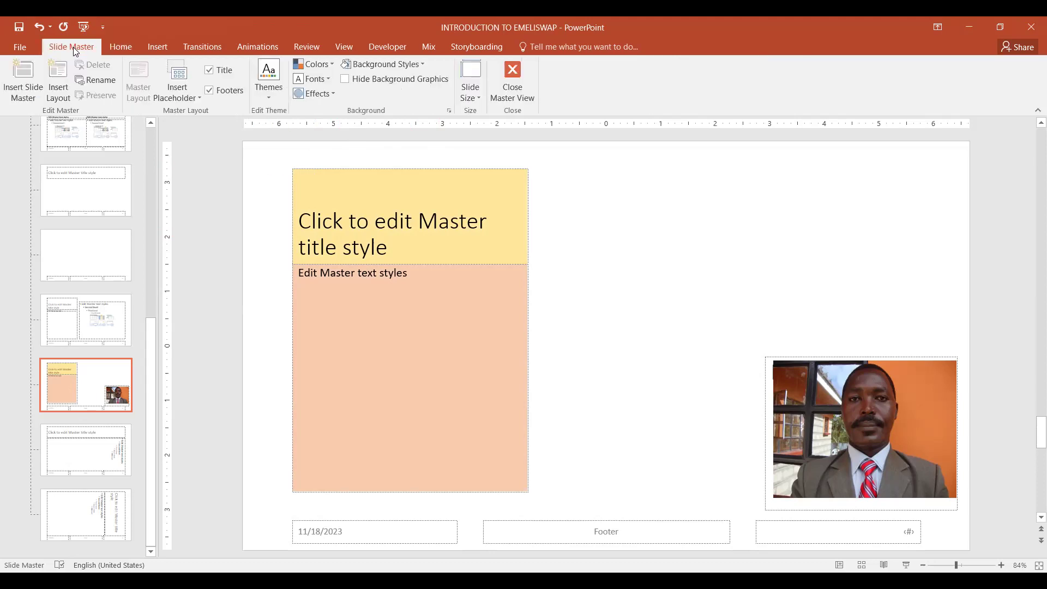
click(517, 101)
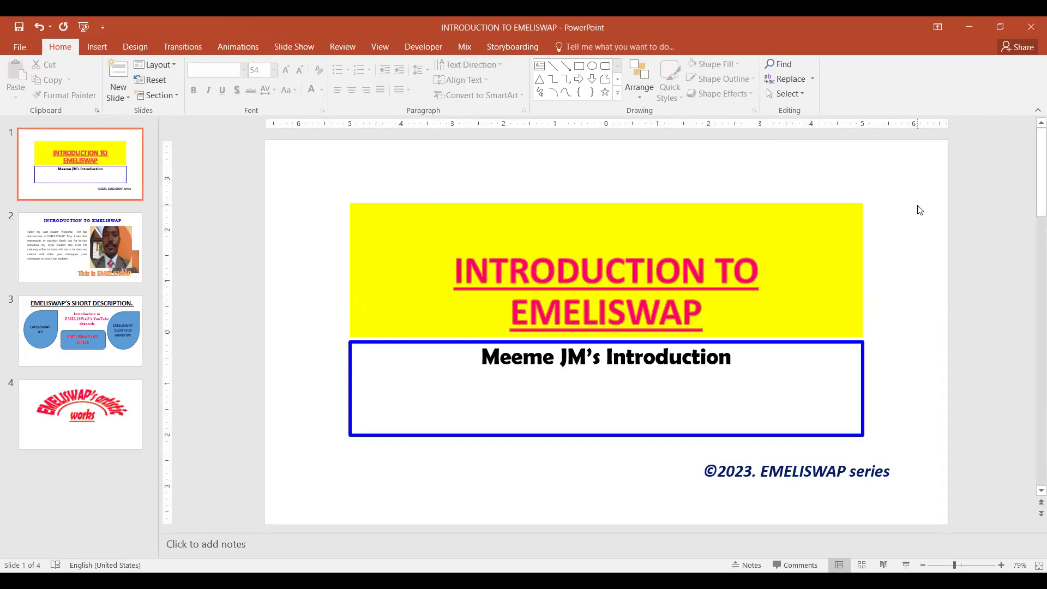
- Review the deck and slide 1, then open slide 2 with 'INTRODUCTION TO EMELISWAP'
scroll(920, 210, down, 3)
scroll(921, 210, up, 2)
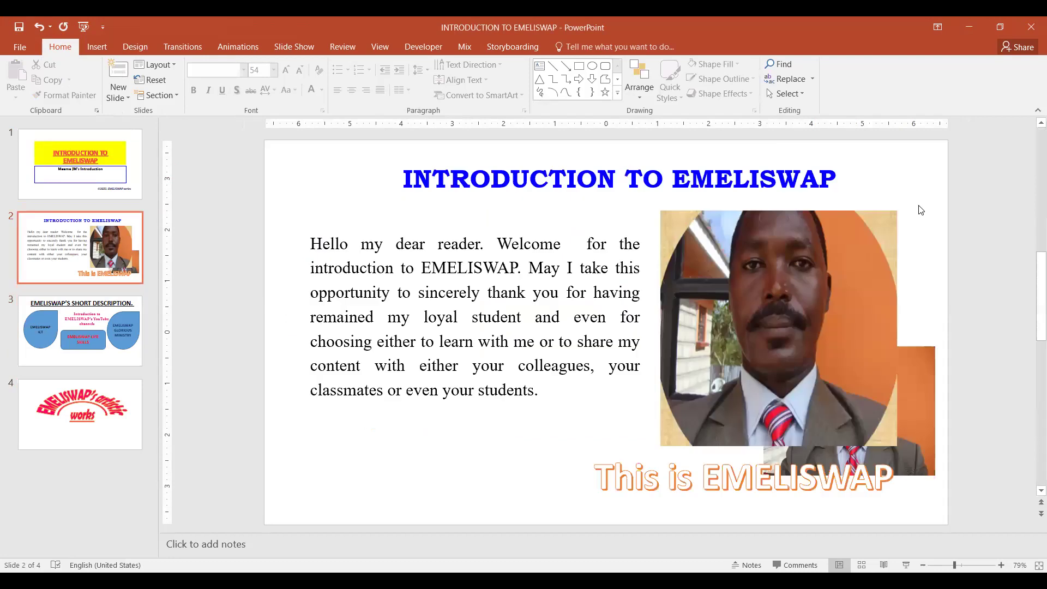
scroll(762, 201, up, 1)
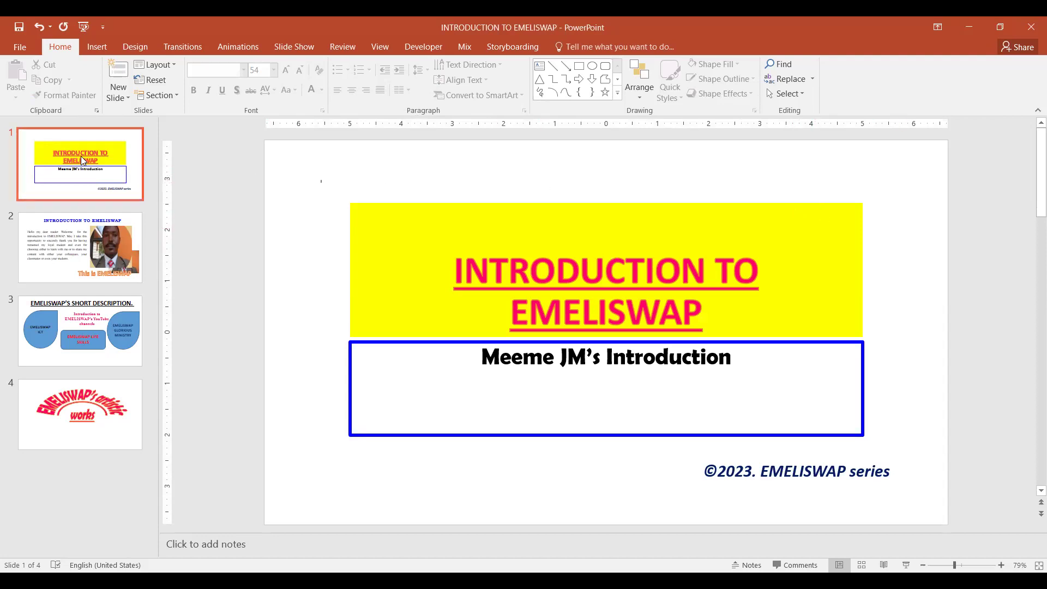
click(132, 143)
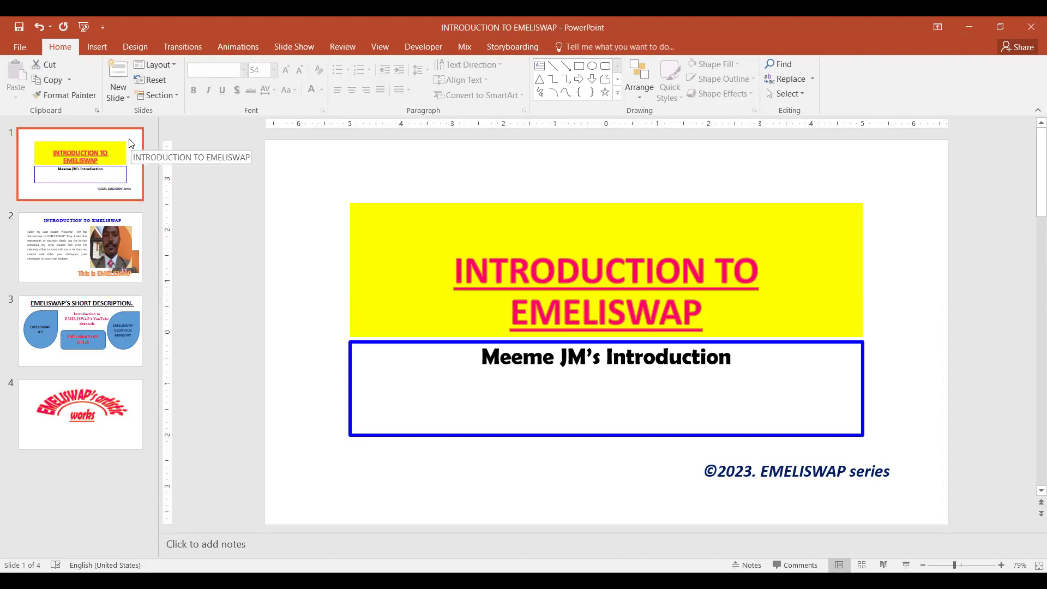
click(477, 180)
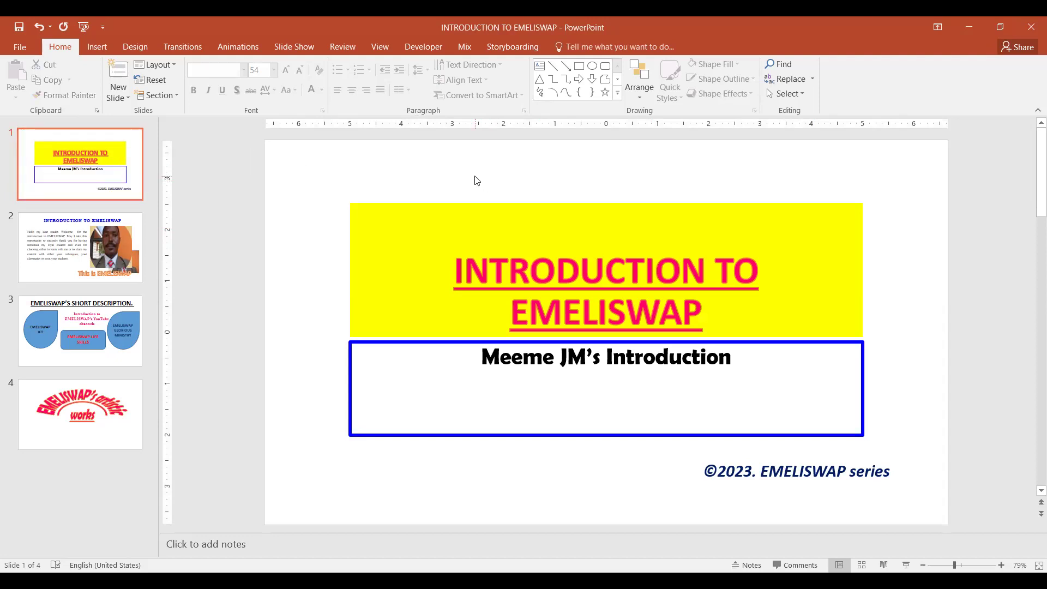
click(126, 142)
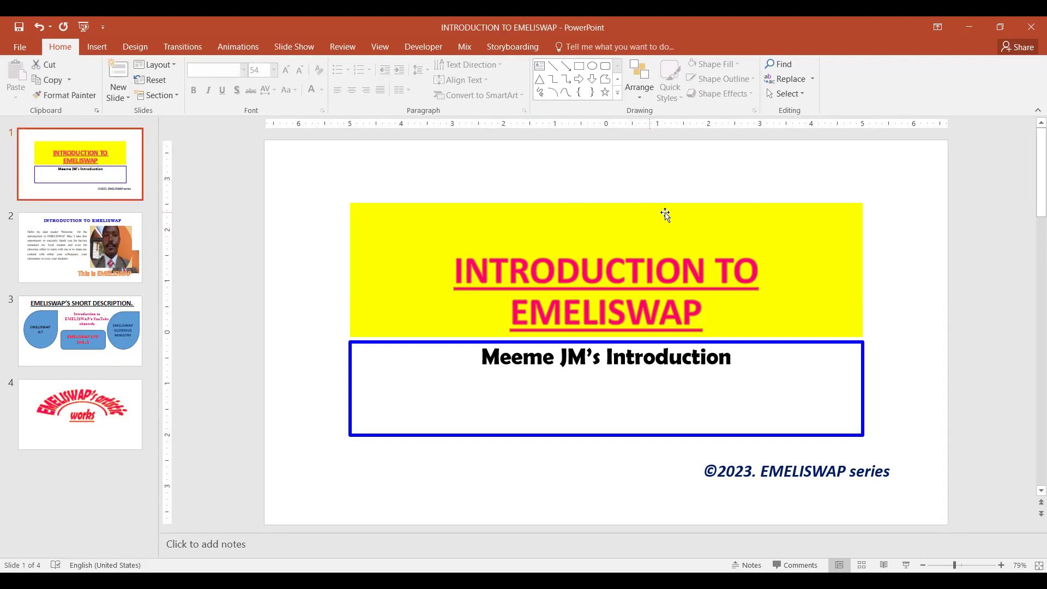
click(585, 186)
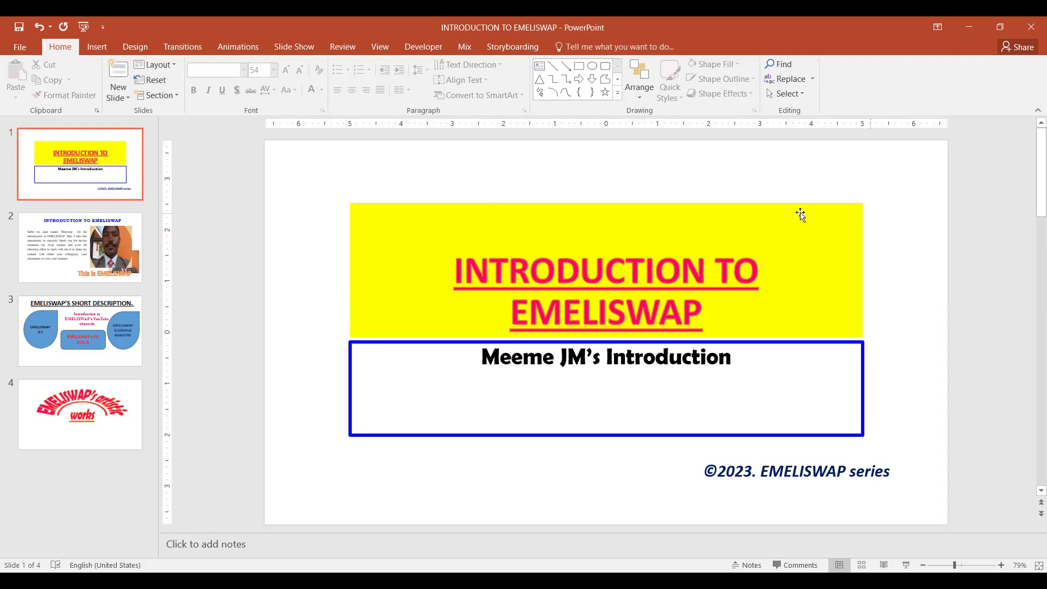
click(79, 245)
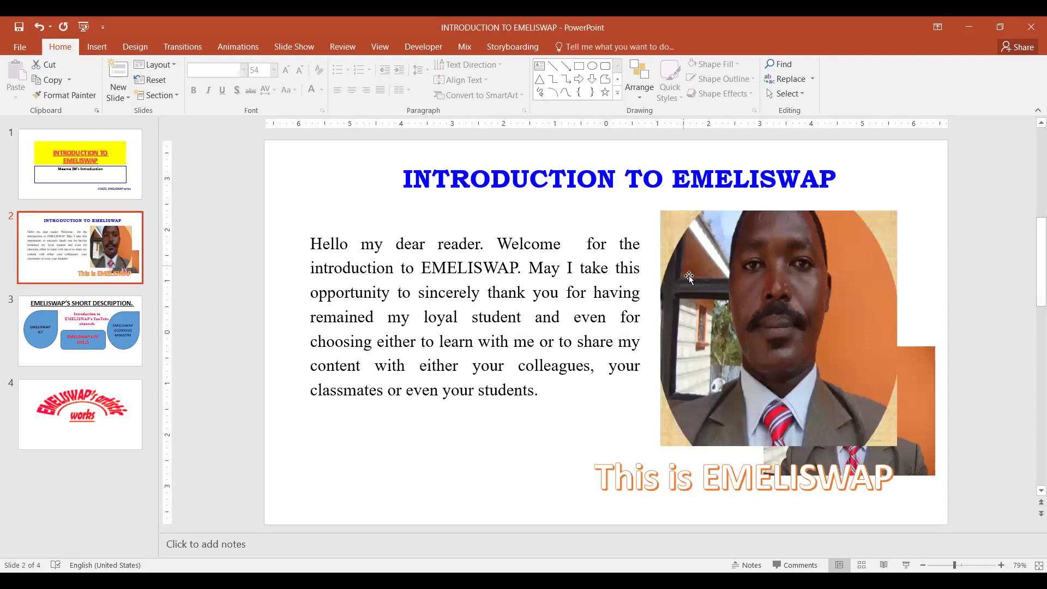
- Move slide 2's welcome text box further left
click(714, 279)
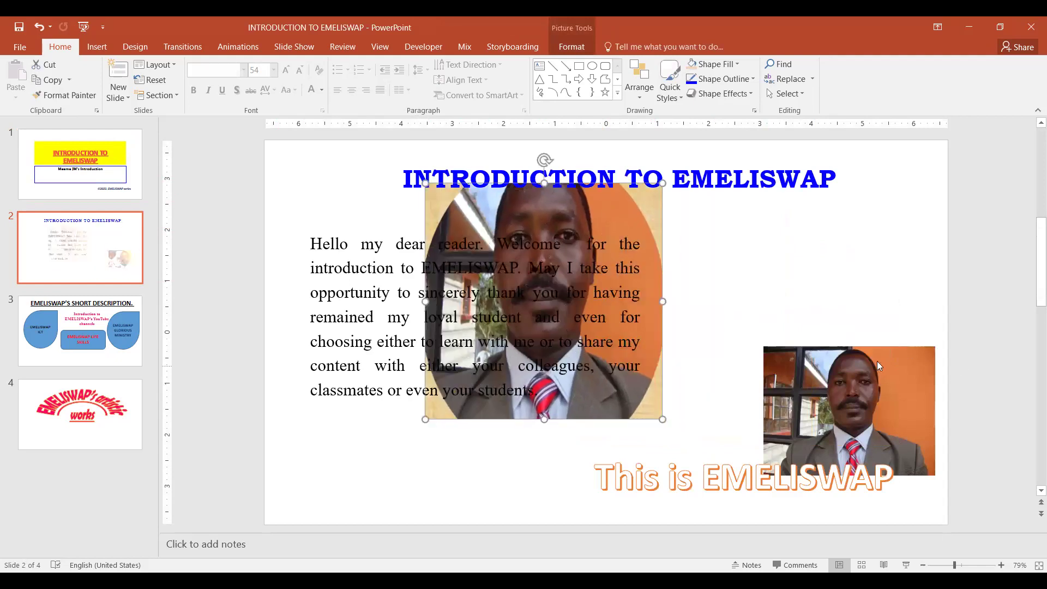
click(879, 362)
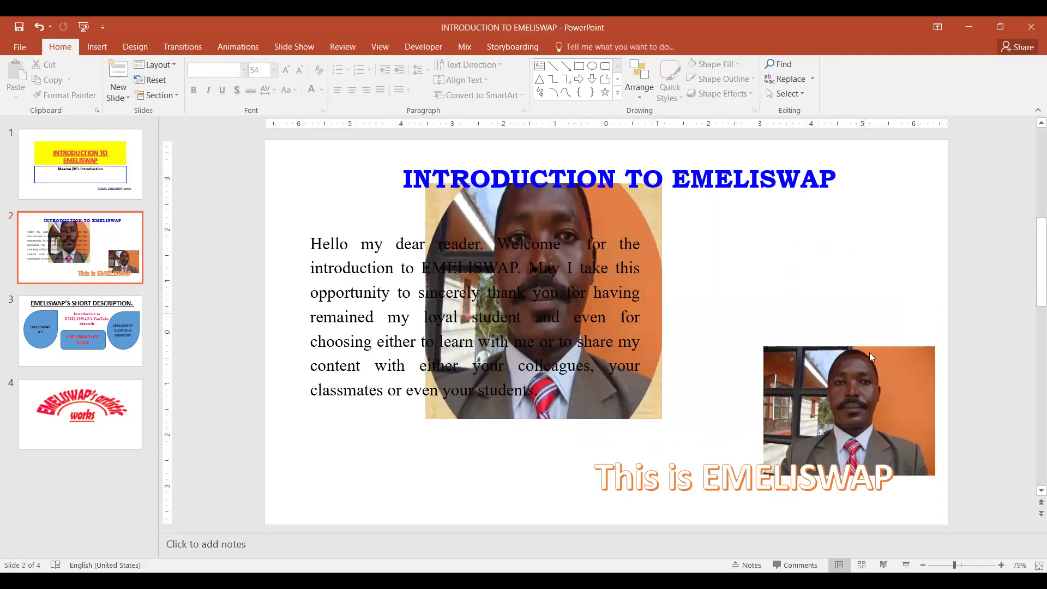
drag(868, 366, 891, 299)
drag(890, 344, 875, 289)
click(640, 272)
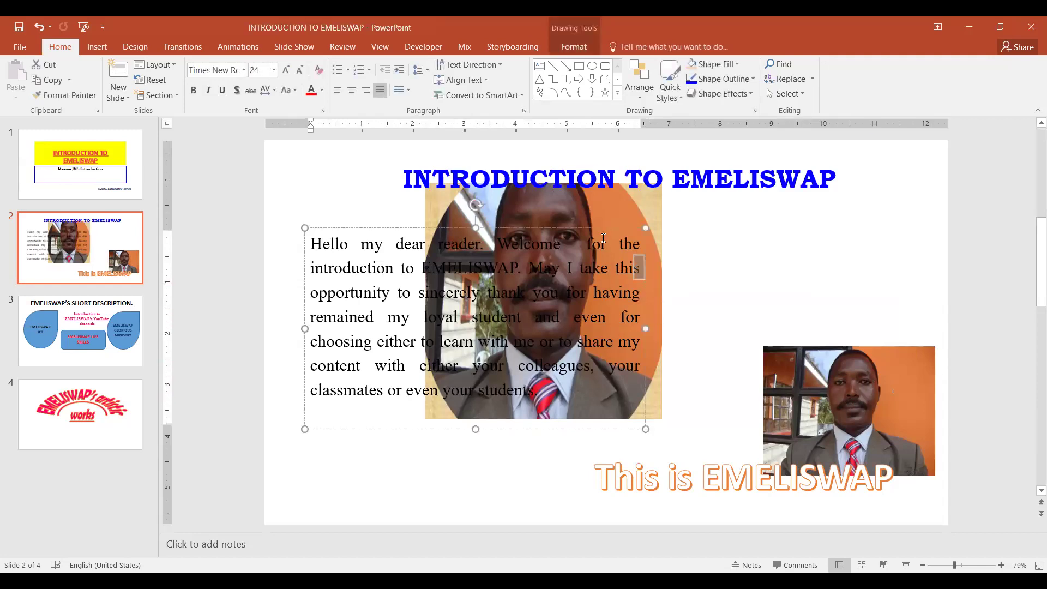
drag(646, 234, 558, 218)
- Shrink the circular photo slightly and place it right beside the welcome text
drag(643, 250, 658, 227)
click(831, 258)
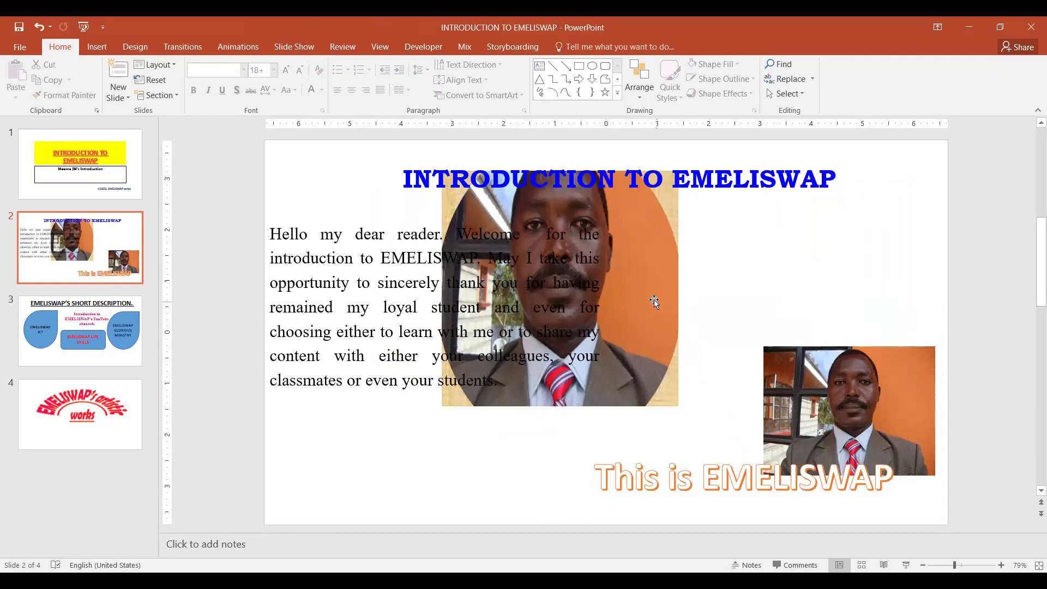
drag(655, 300, 814, 316)
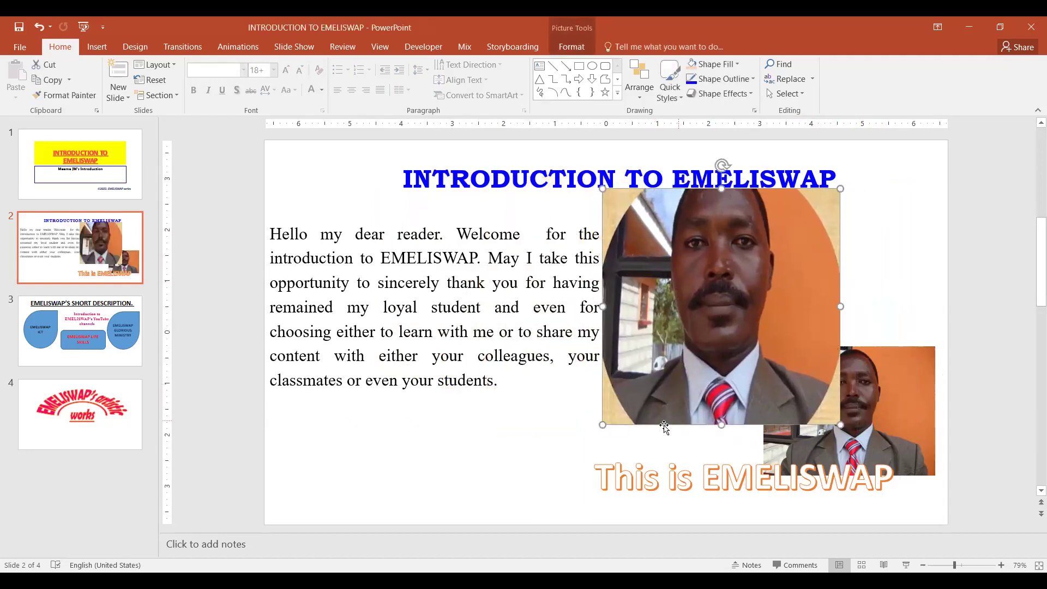
drag(602, 425, 640, 388)
mouse_move(755, 345)
mouse_down()
mouse_move(727, 329)
mouse_move(738, 339)
mouse_up()
click(883, 360)
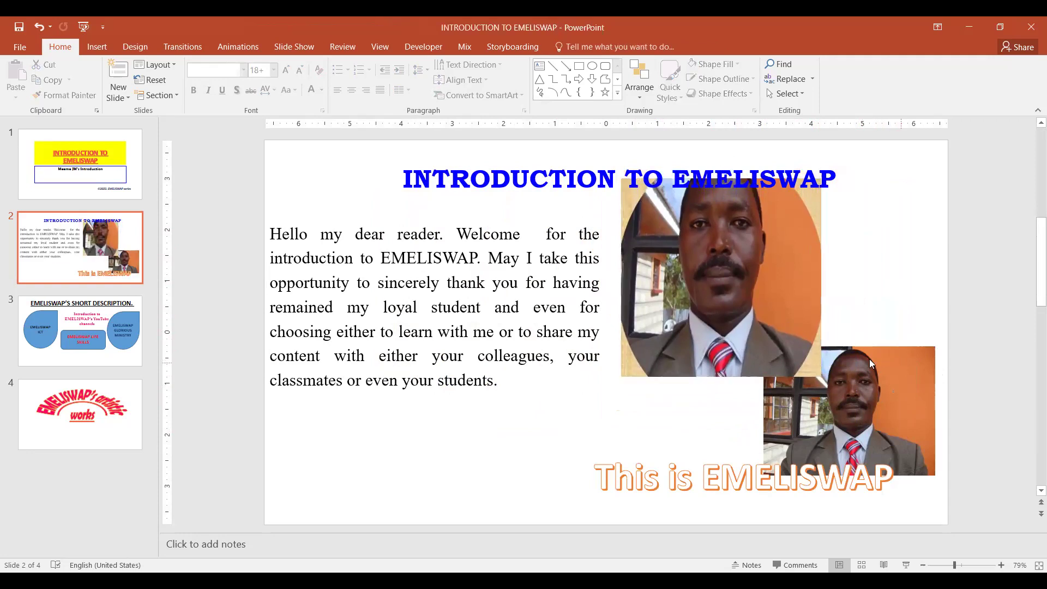
drag(700, 262, 707, 313)
- Go to slide 4, 'EMELISWAP's artistic works', and list the New Slide layouts
click(901, 314)
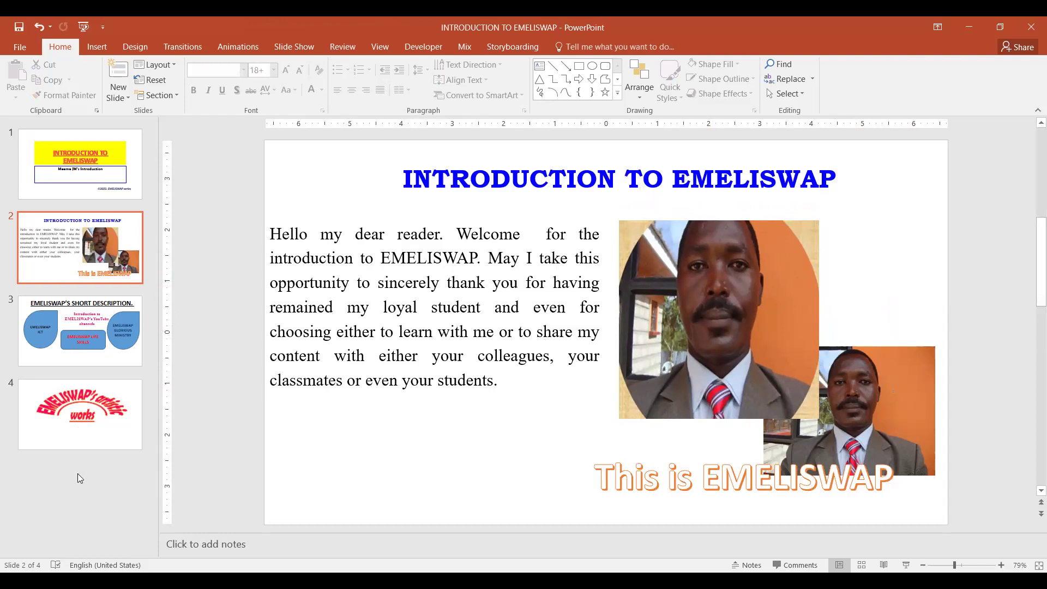
click(80, 436)
click(97, 258)
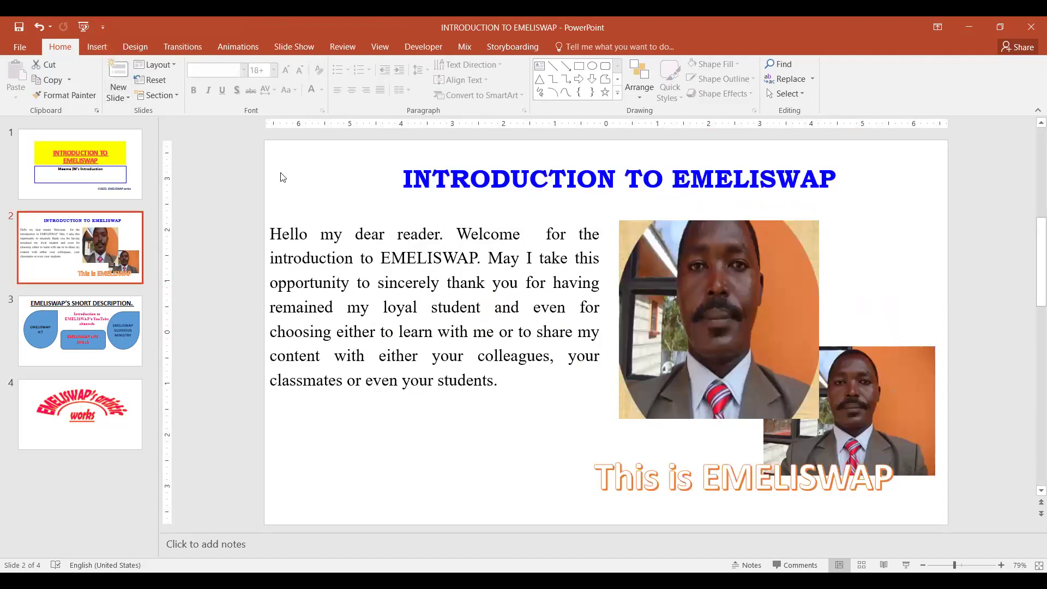
click(119, 469)
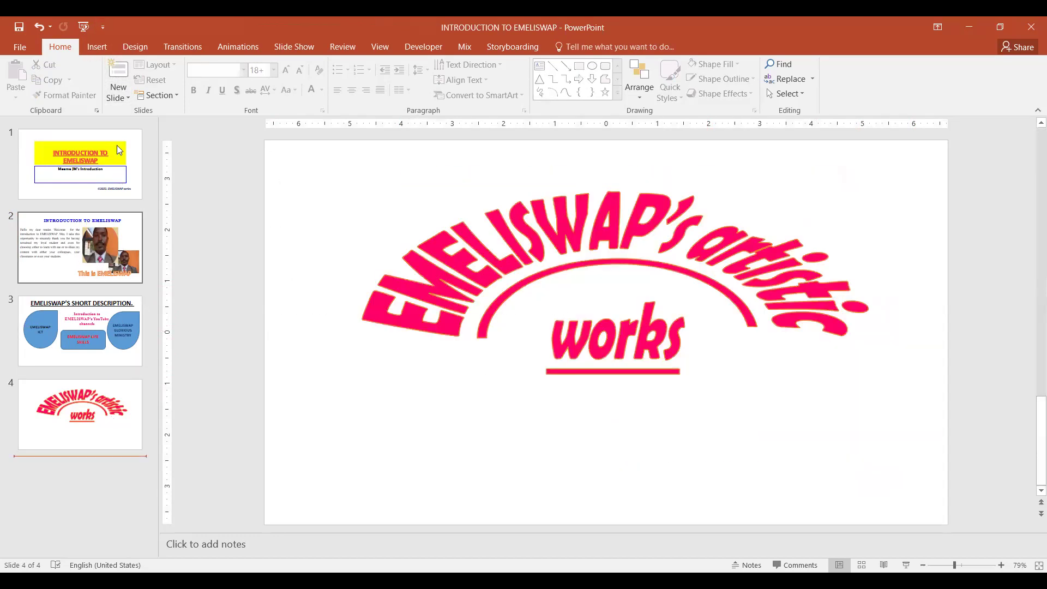
click(99, 47)
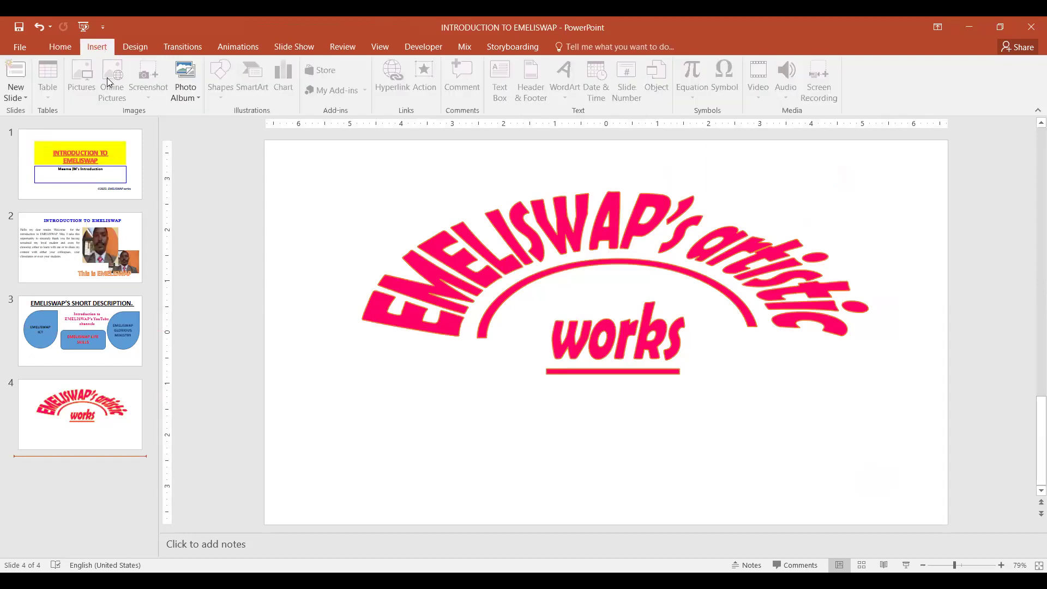
click(25, 100)
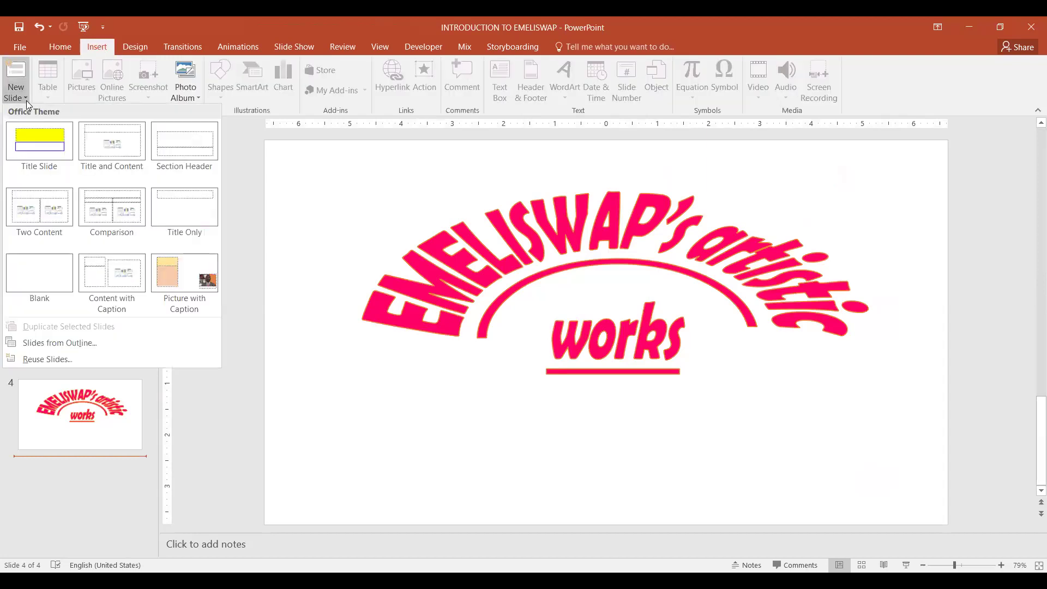